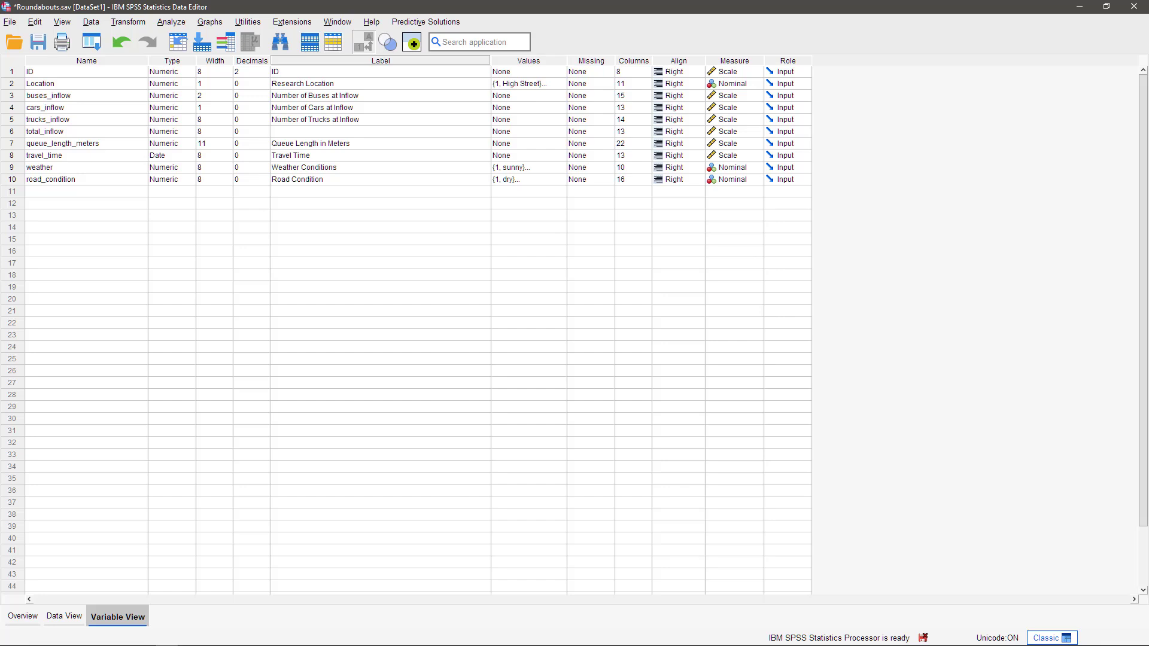
# Step: Start a table histogram with Location as the grouping variable and queue_length_meters as the analysed variable
pyautogui.click(437, 22)
pyautogui.moveTo(432, 100)
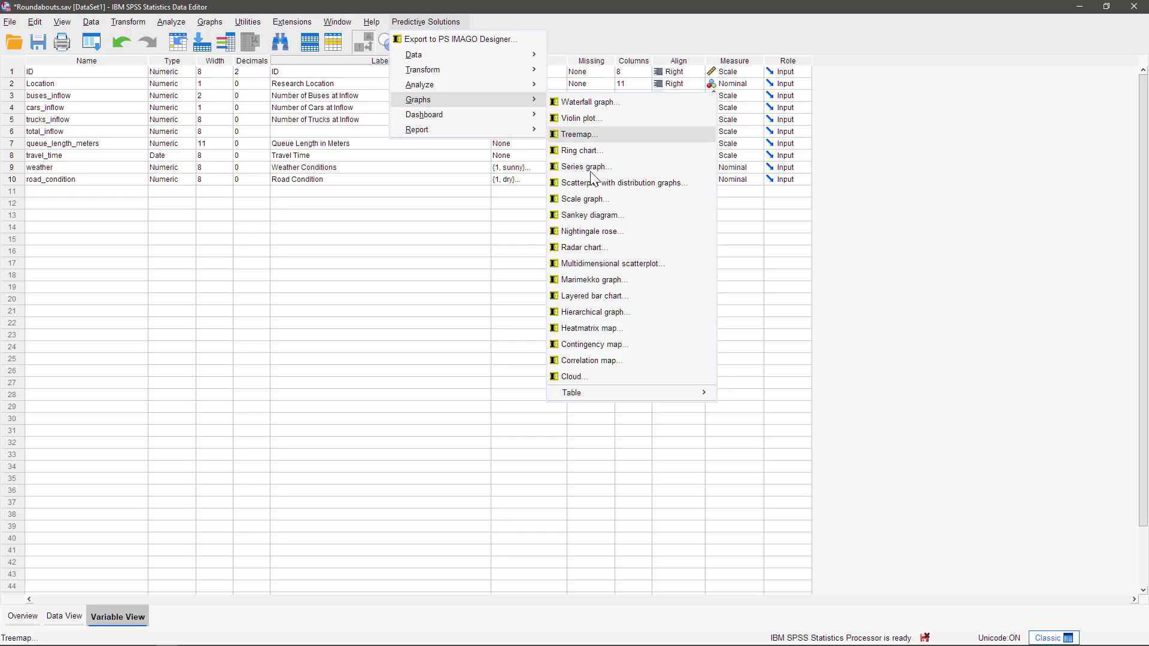
pyautogui.moveTo(625, 397)
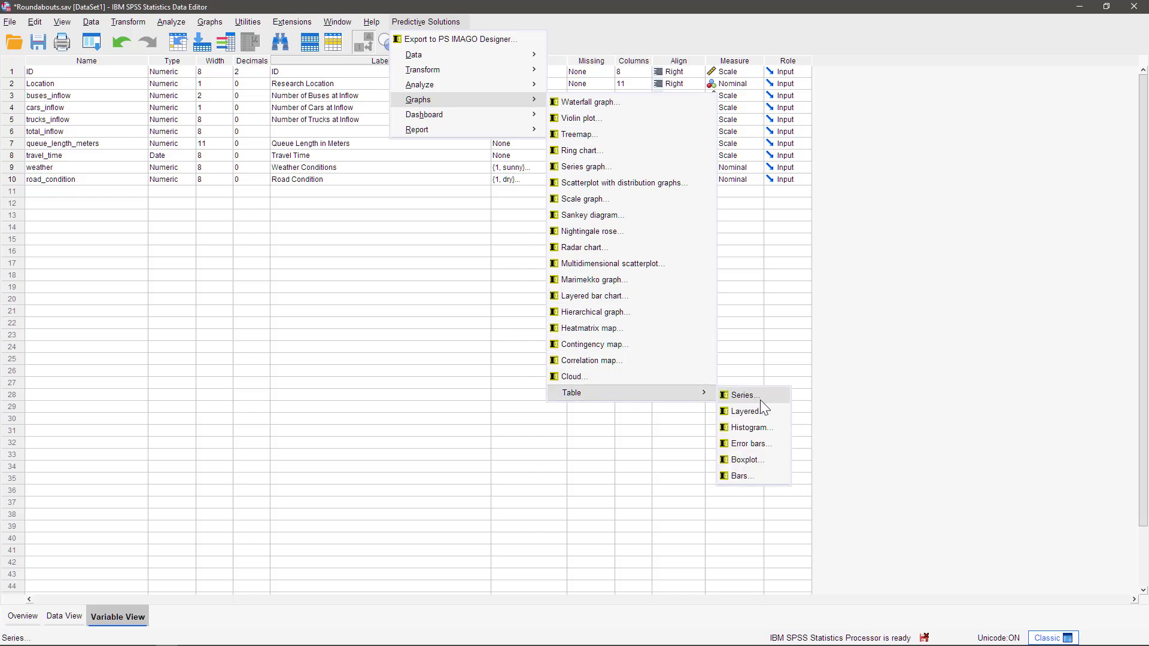
pyautogui.click(753, 429)
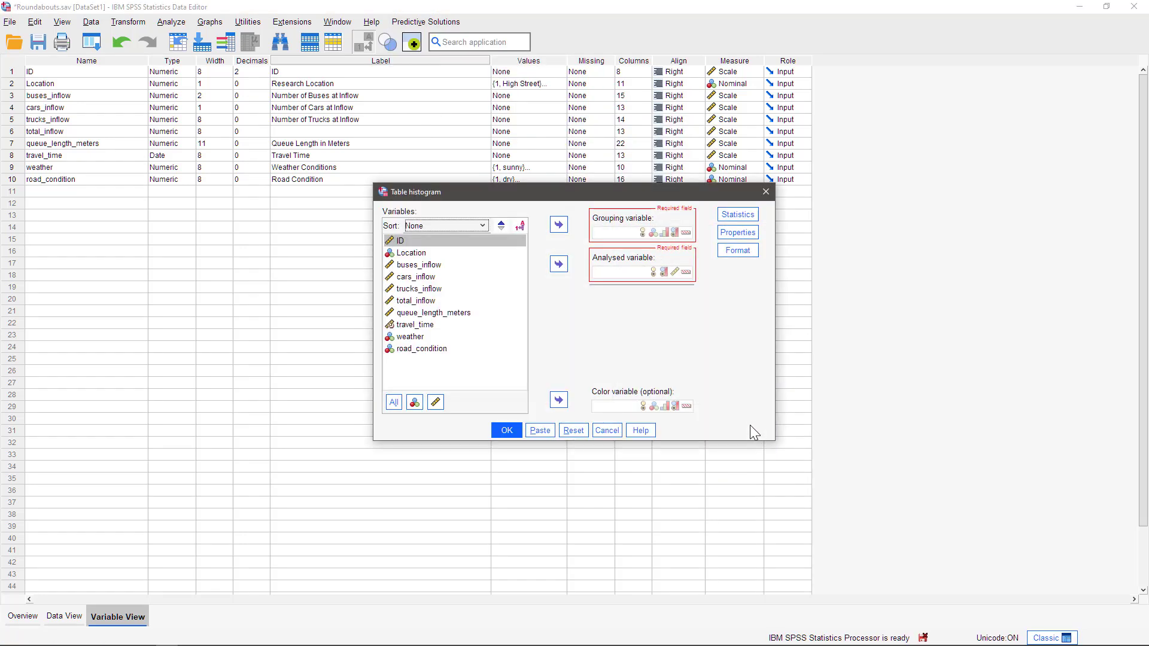
pyautogui.click(415, 253)
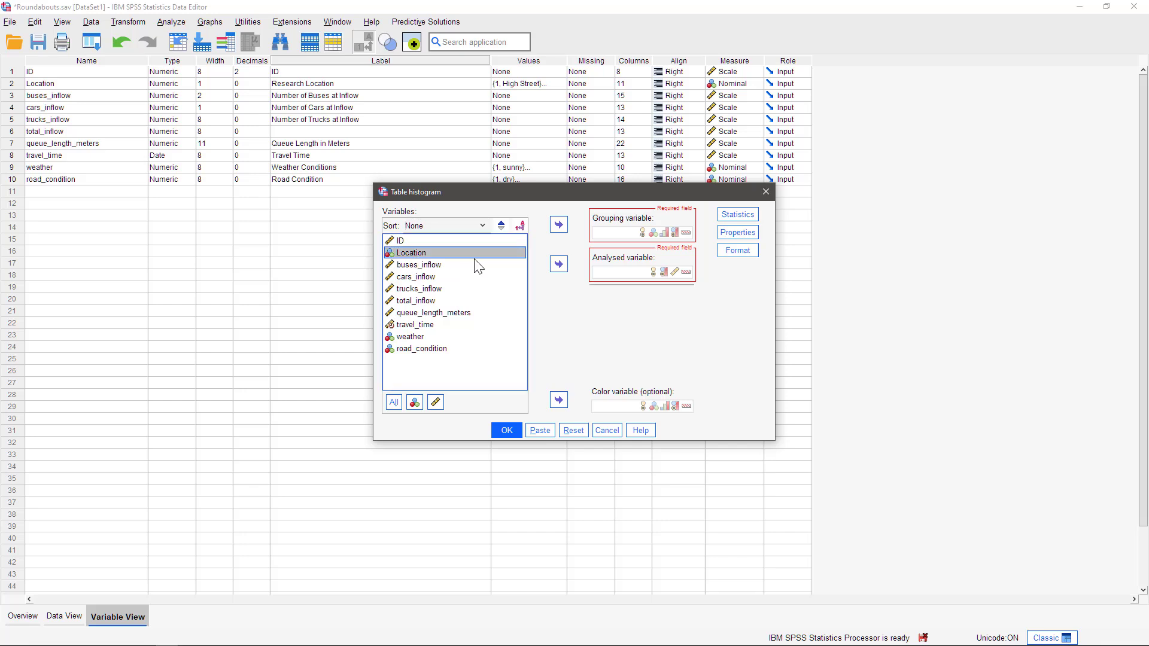
pyautogui.click(559, 225)
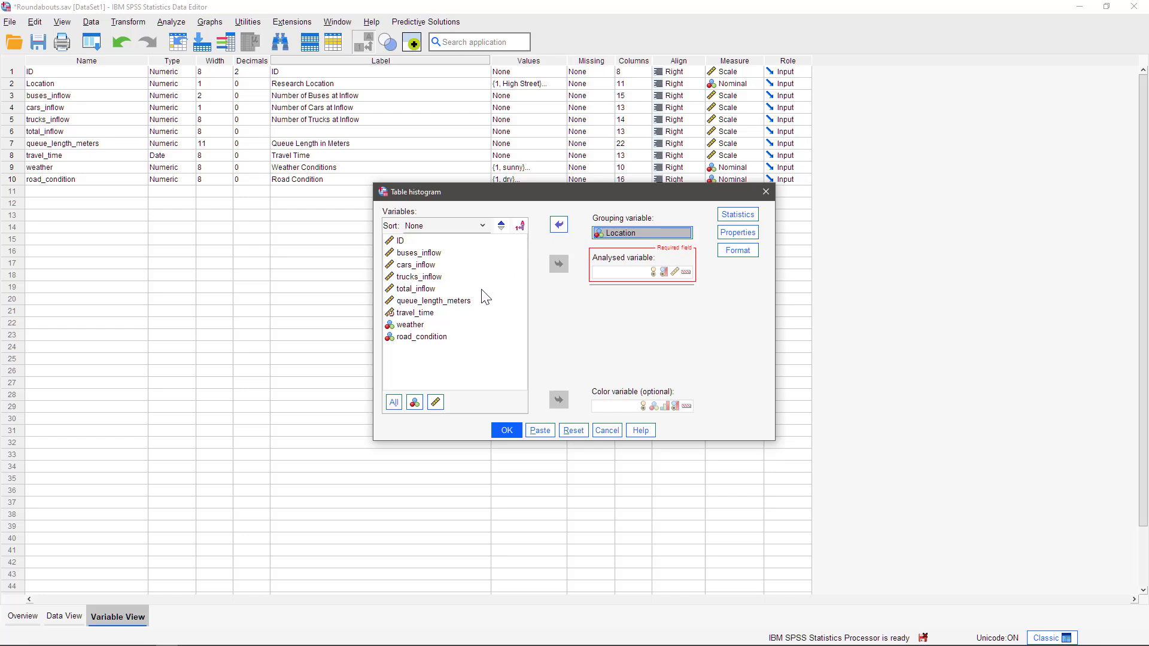
pyautogui.click(457, 301)
pyautogui.click(559, 264)
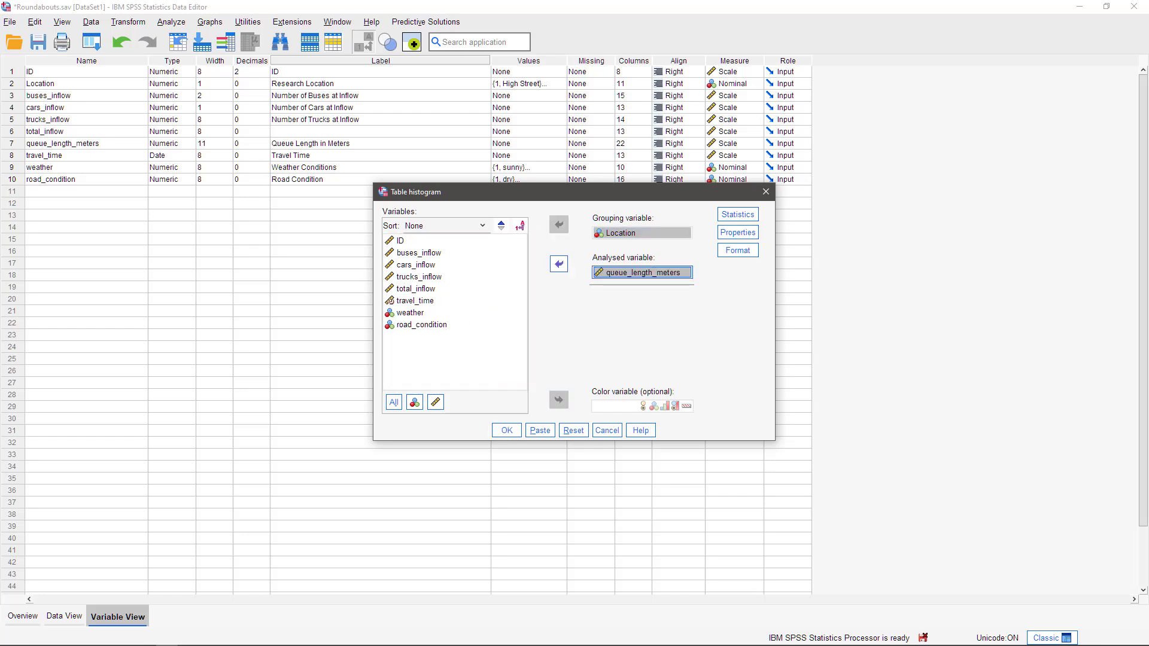
# Step: Include mean, maximum and standard deviation in the histogram table, with column coloring for mean and maximum
pyautogui.click(740, 216)
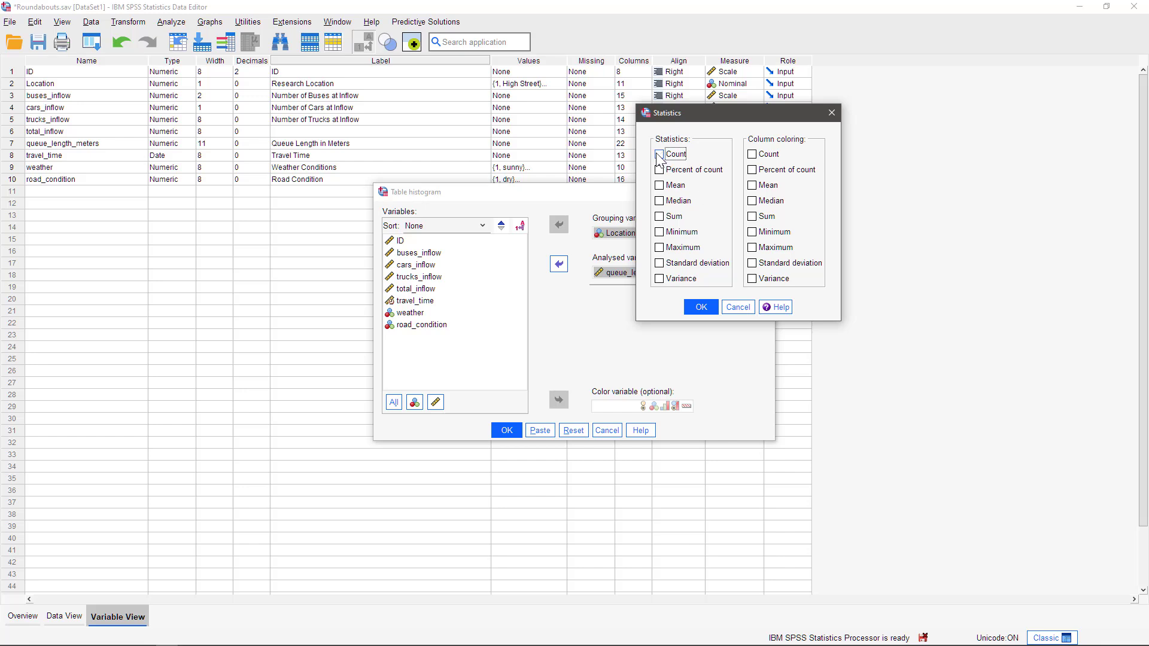
pyautogui.click(659, 185)
pyautogui.click(659, 263)
pyautogui.click(660, 248)
pyautogui.click(752, 186)
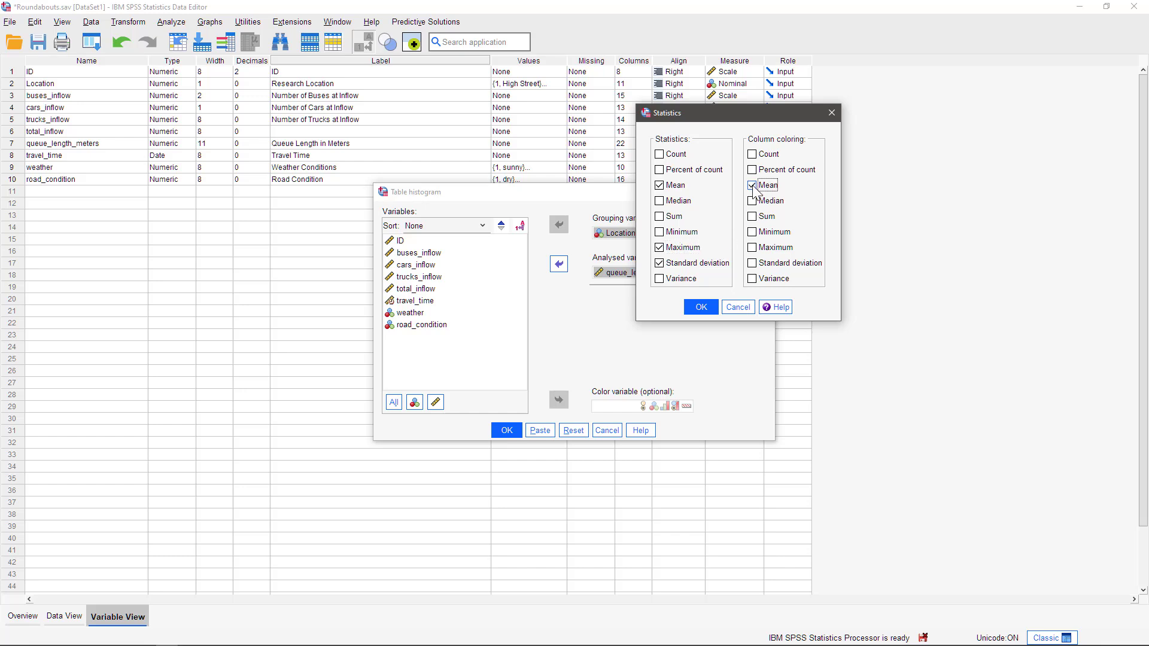
pyautogui.click(752, 247)
pyautogui.click(704, 307)
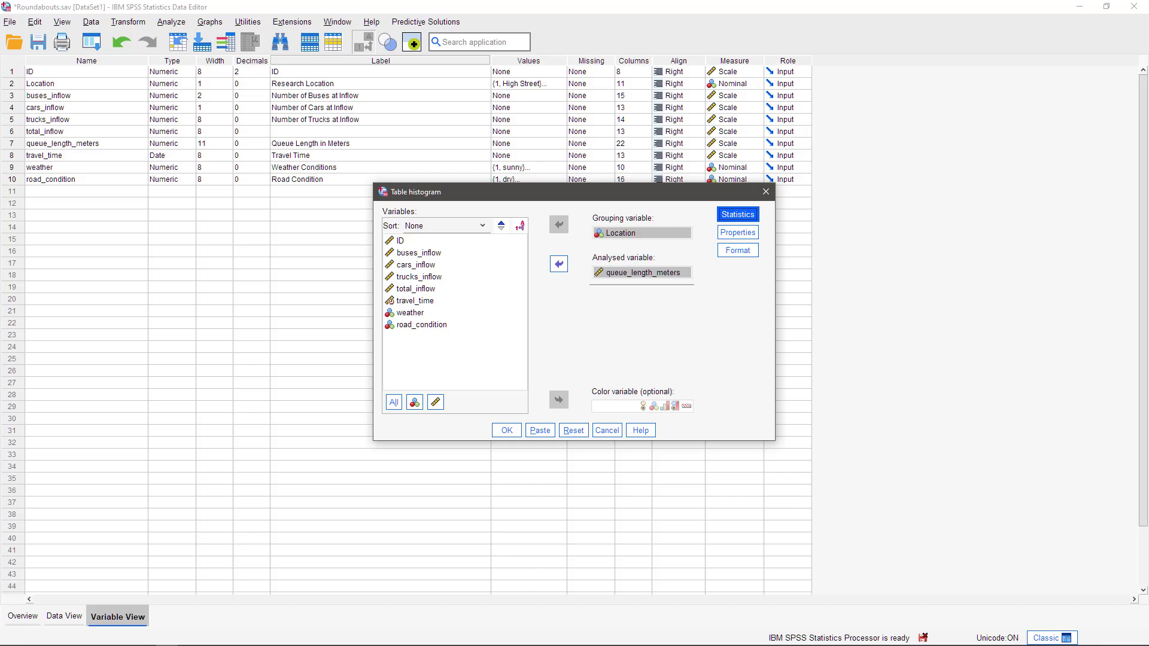
# Step: Apply the Inversed lights style to the histogram table and generate it
pyautogui.click(746, 233)
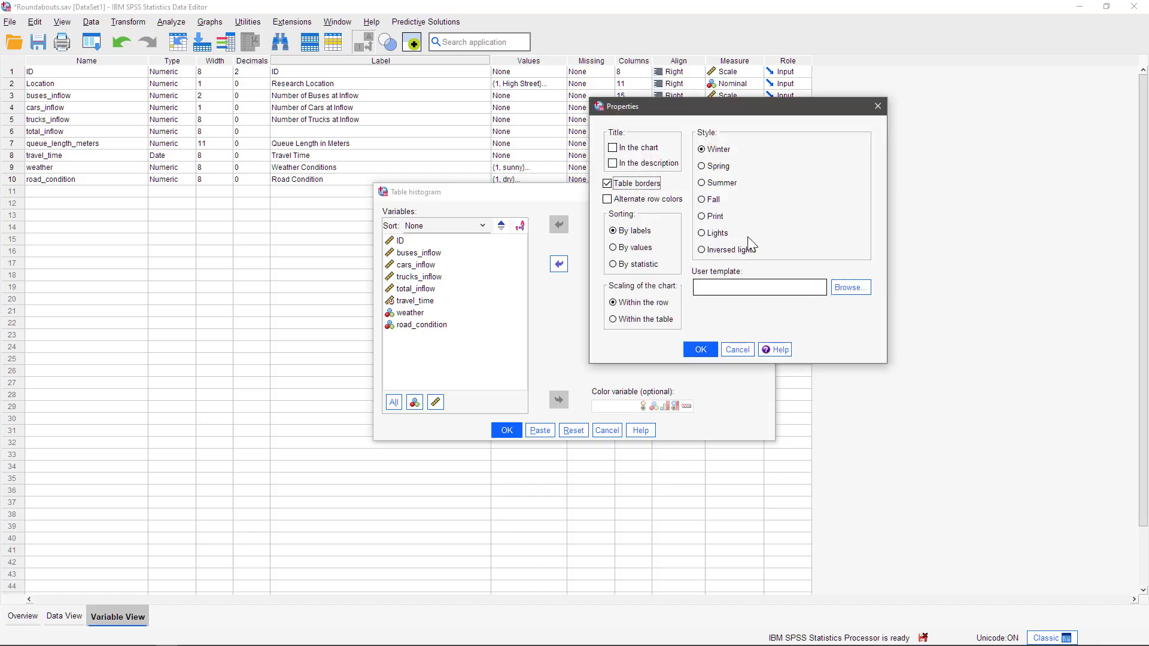
pyautogui.click(748, 251)
pyautogui.click(701, 349)
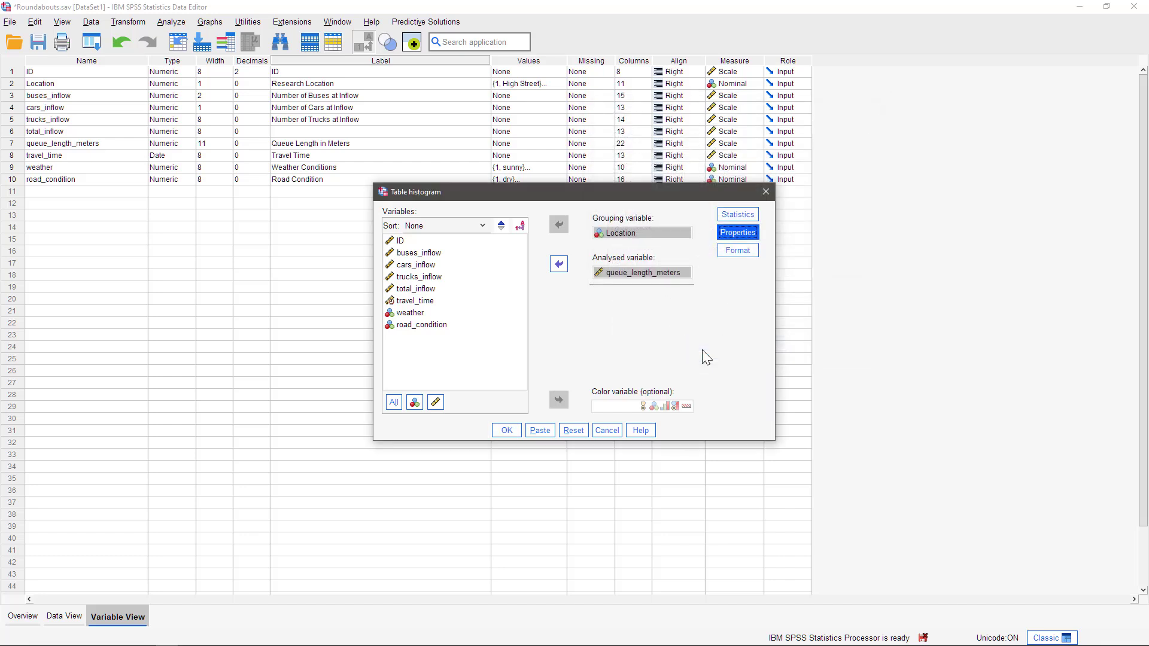
pyautogui.click(506, 431)
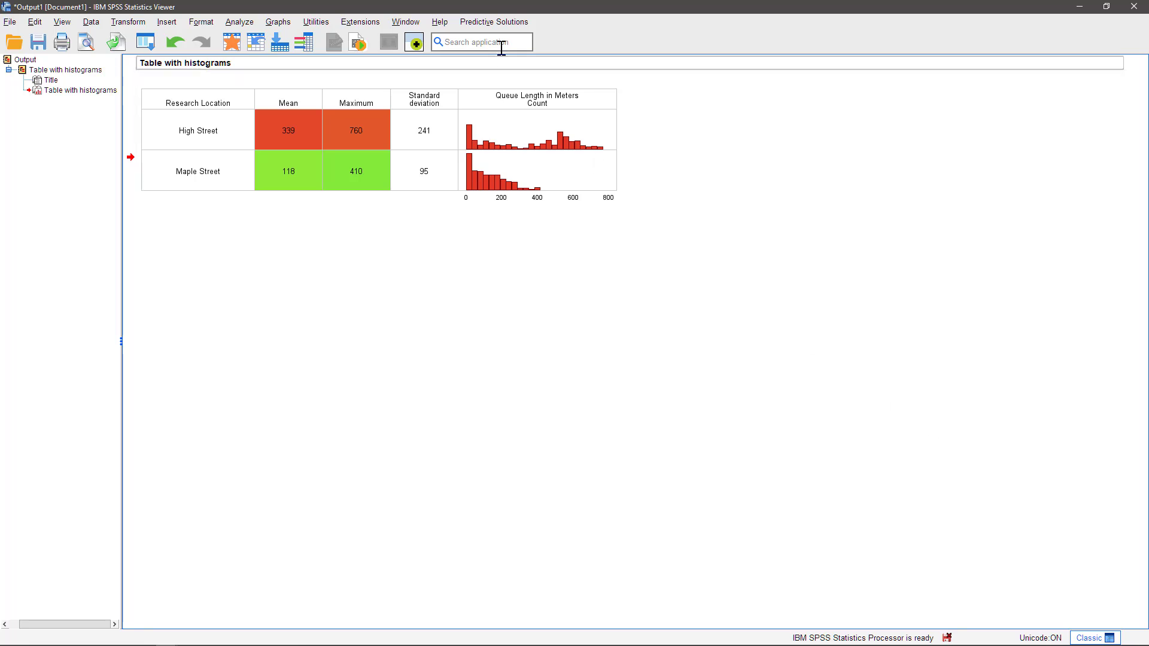
# Step: Start a table series chart grouped by Location, with weather as the series variable and queue_length_meters as the analysed variable
pyautogui.click(492, 24)
pyautogui.moveTo(497, 116)
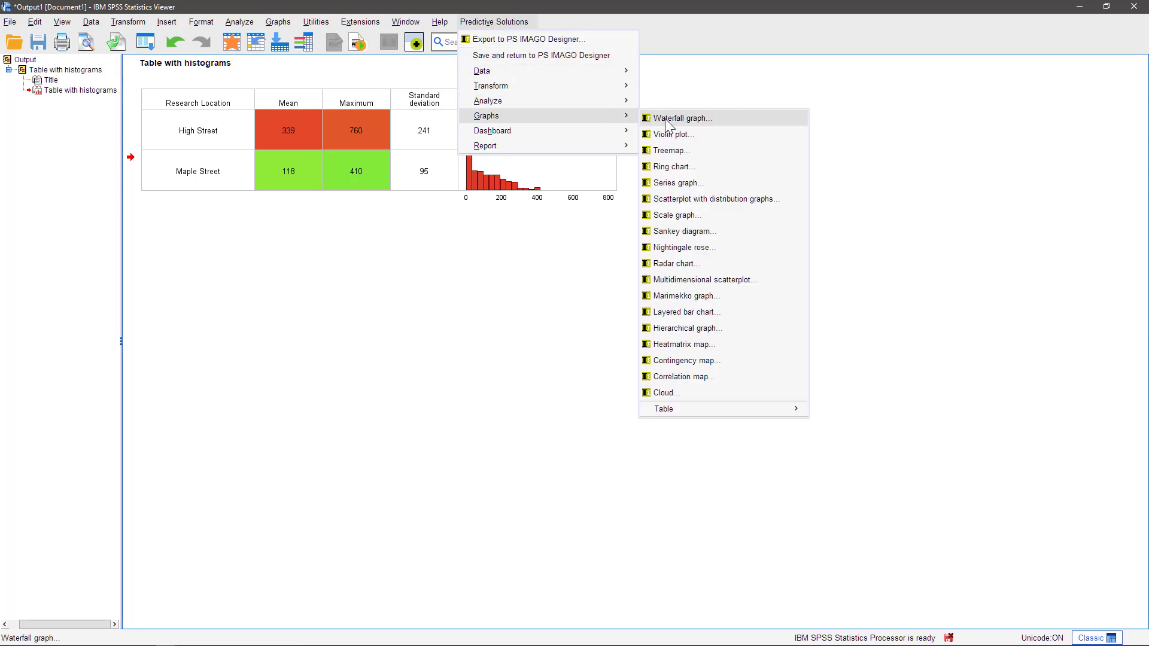
pyautogui.moveTo(695, 413)
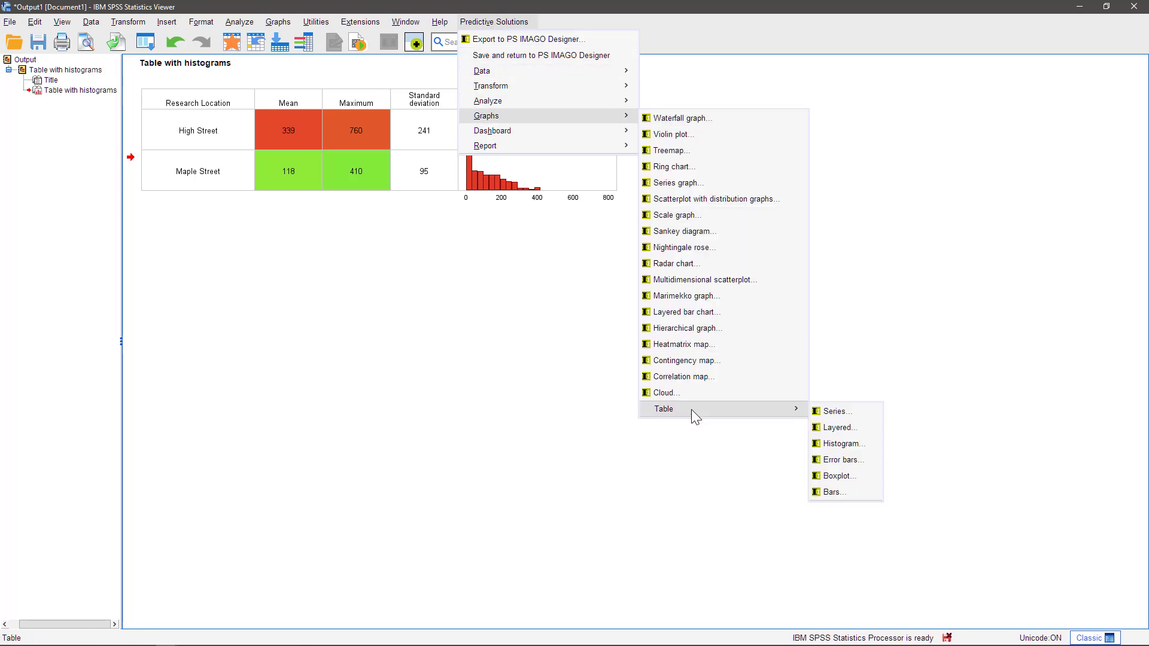
pyautogui.click(834, 412)
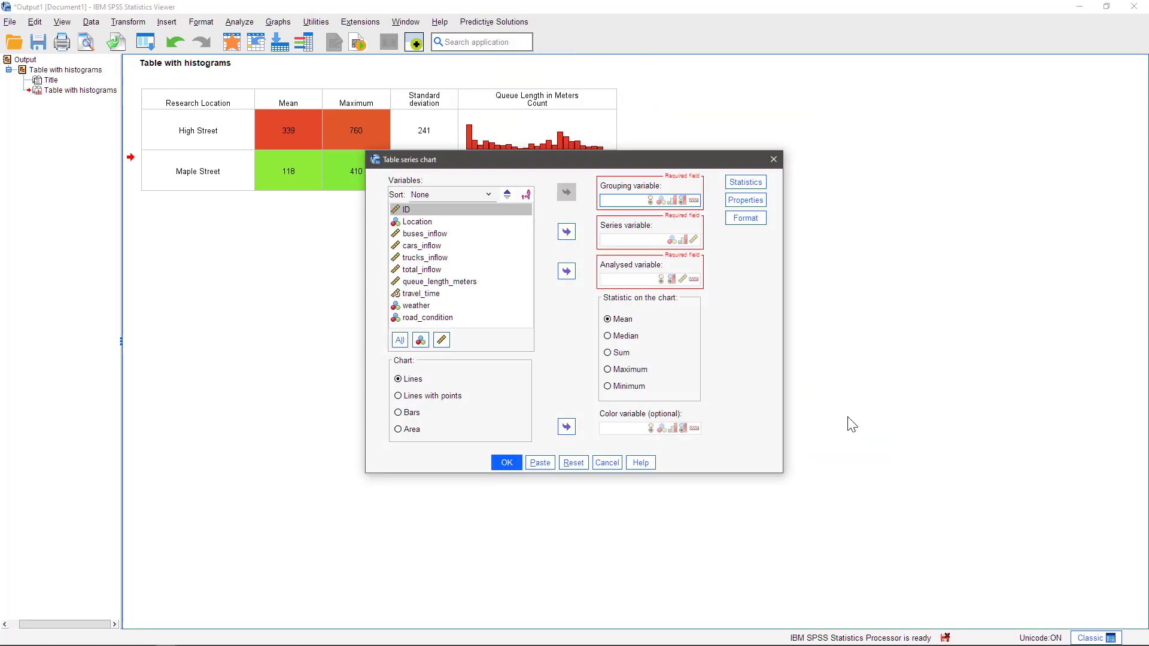
pyautogui.click(426, 224)
pyautogui.click(569, 197)
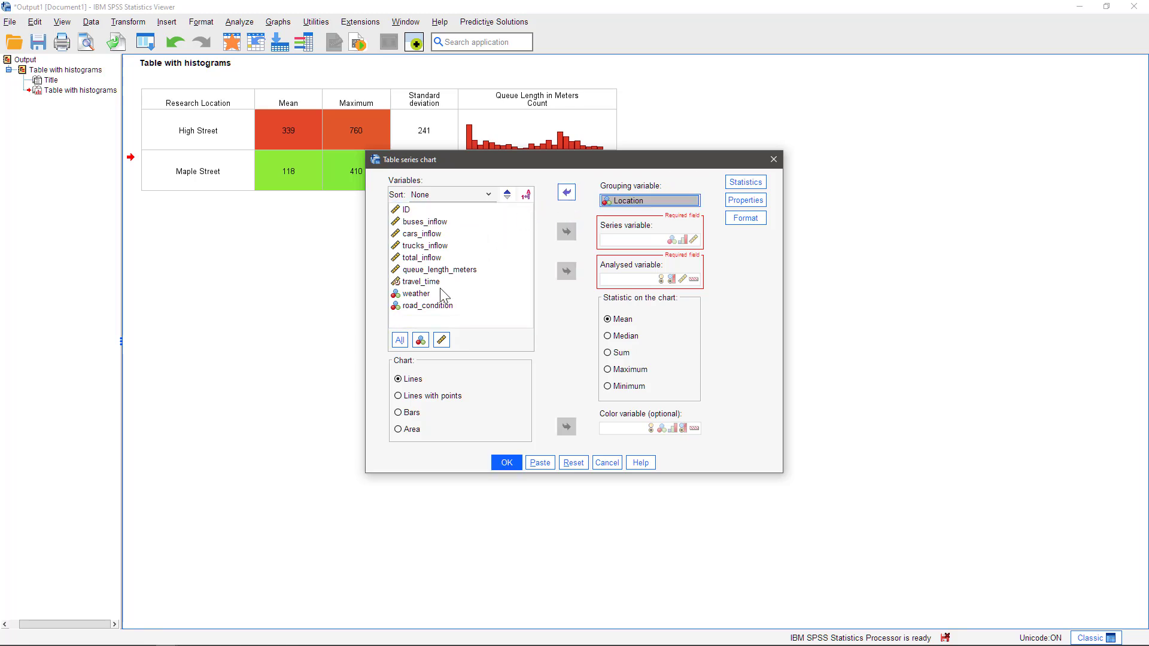
pyautogui.click(434, 295)
pyautogui.click(567, 231)
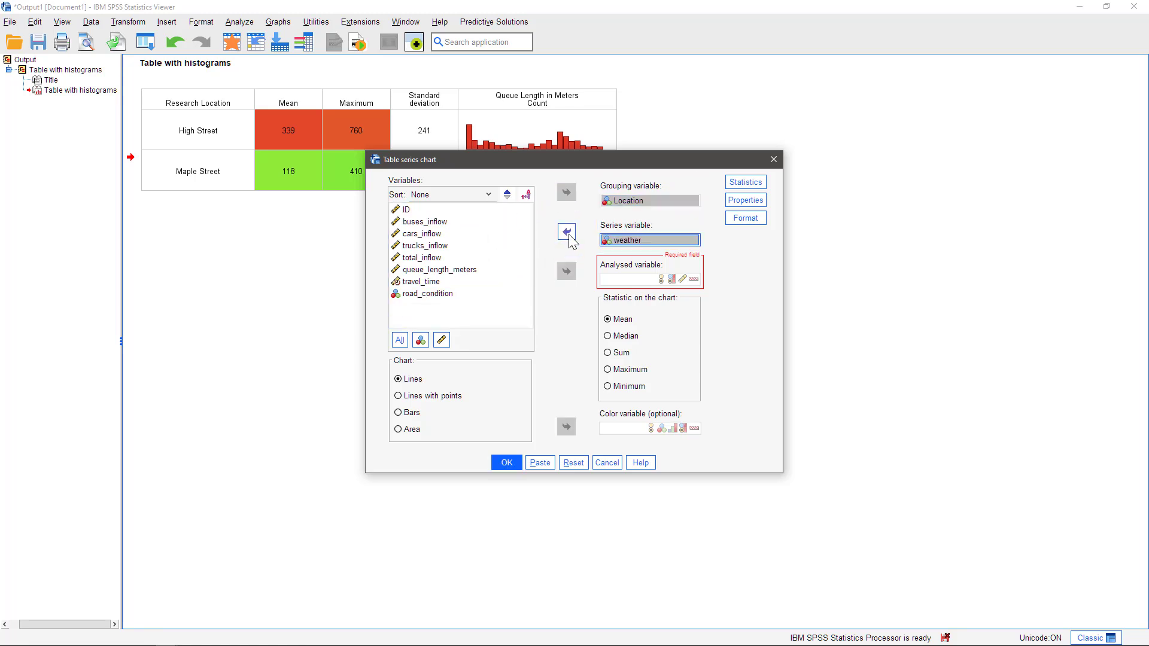
pyautogui.click(443, 270)
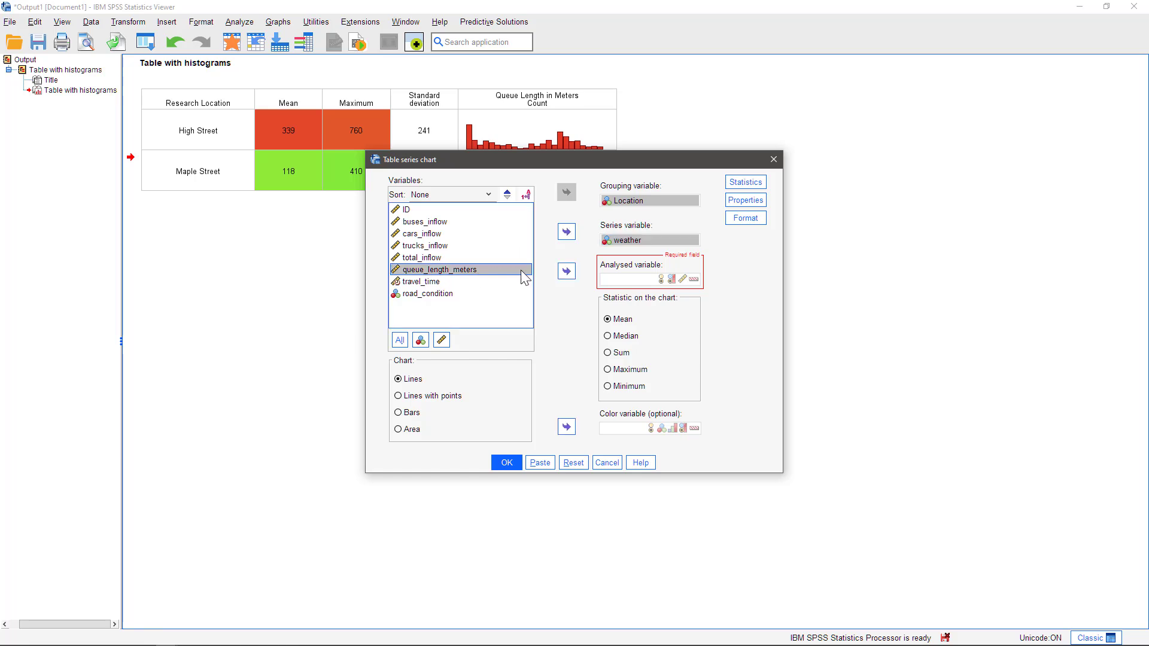
pyautogui.click(567, 272)
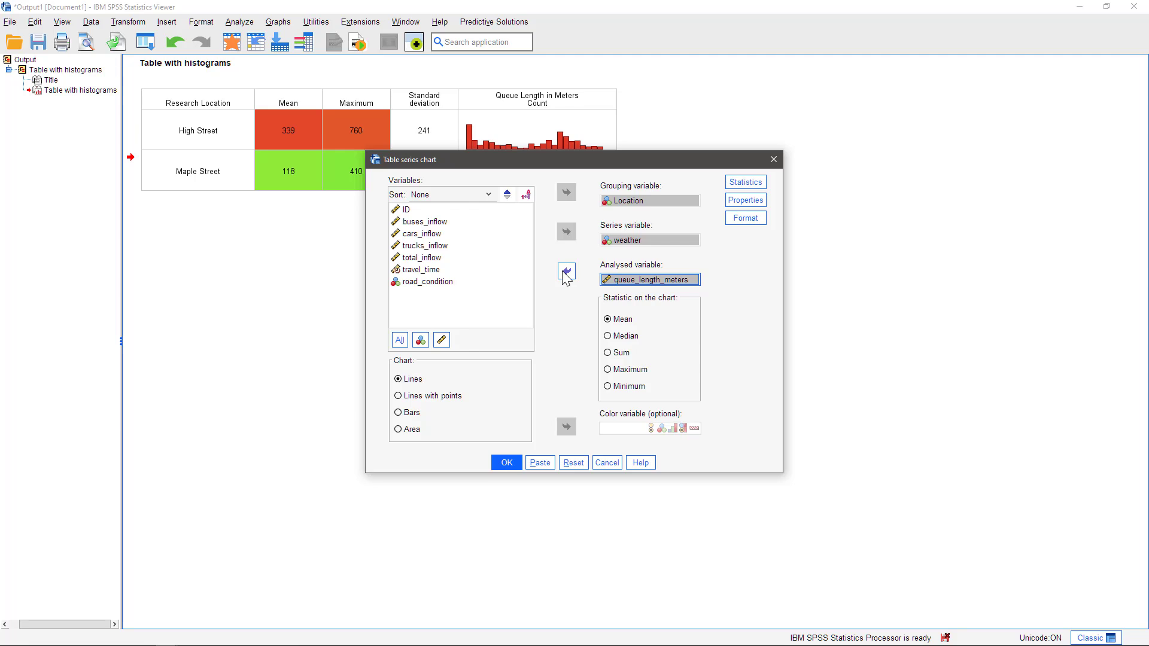
# Step: Set the series chart type to Lines with points and use road_condition as the color variable
pyautogui.click(455, 396)
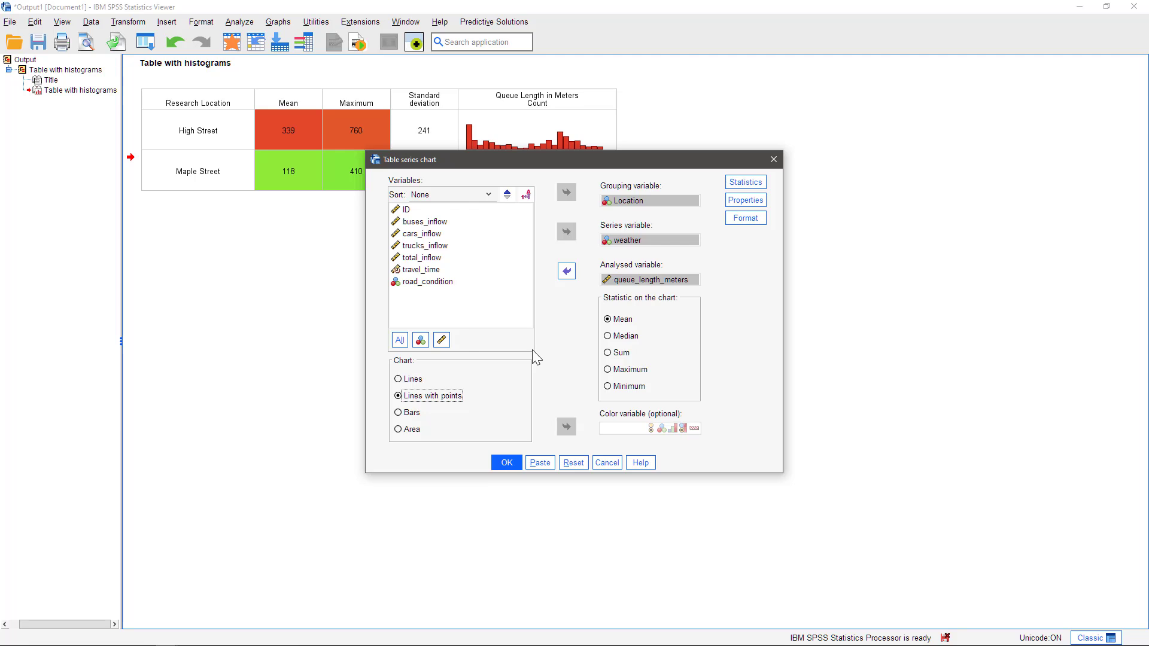
pyautogui.click(443, 283)
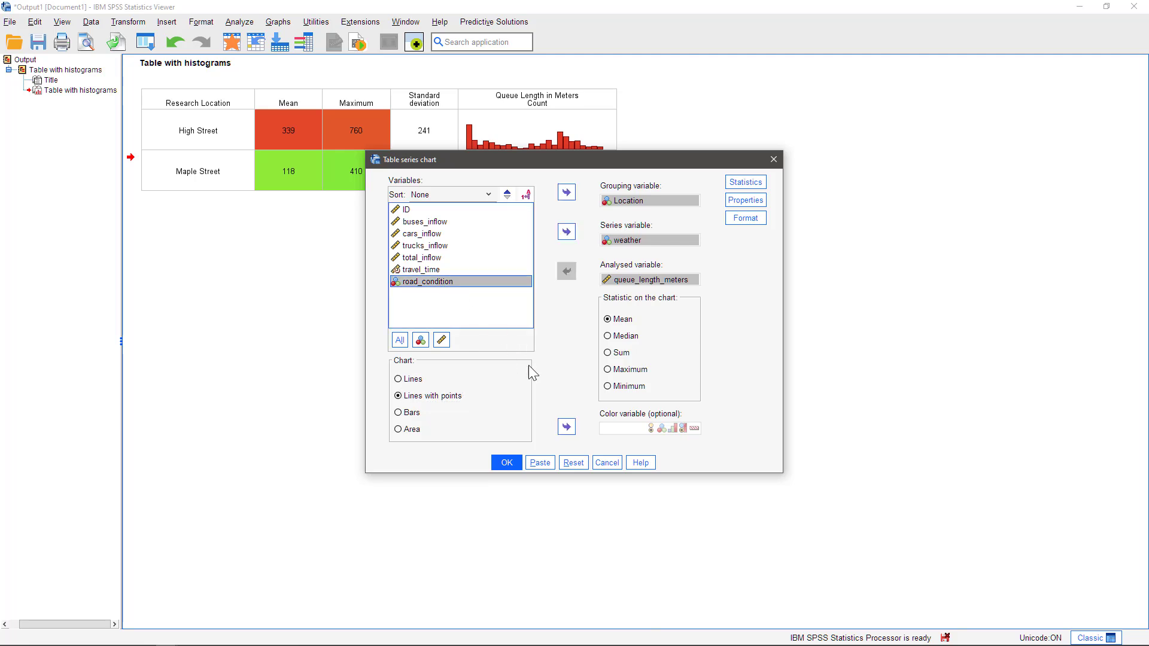
pyautogui.click(567, 428)
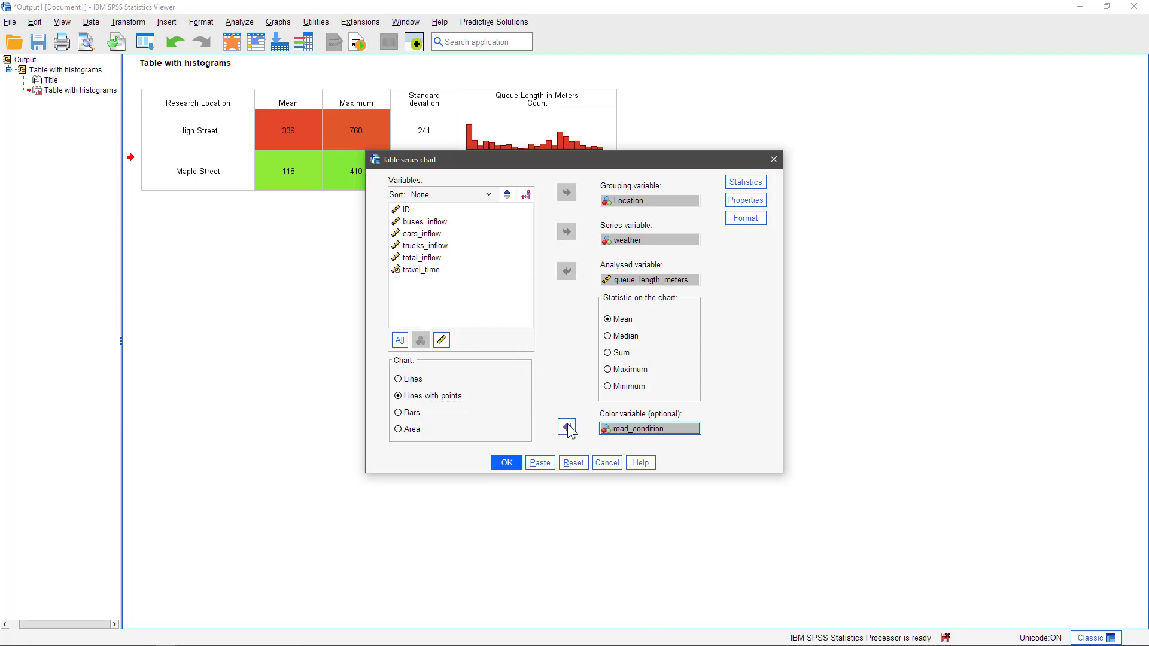
# Step: Set the series table's chart column width to 10 cm and its non-heading row height to 4 cm, and generate the table
pyautogui.click(733, 223)
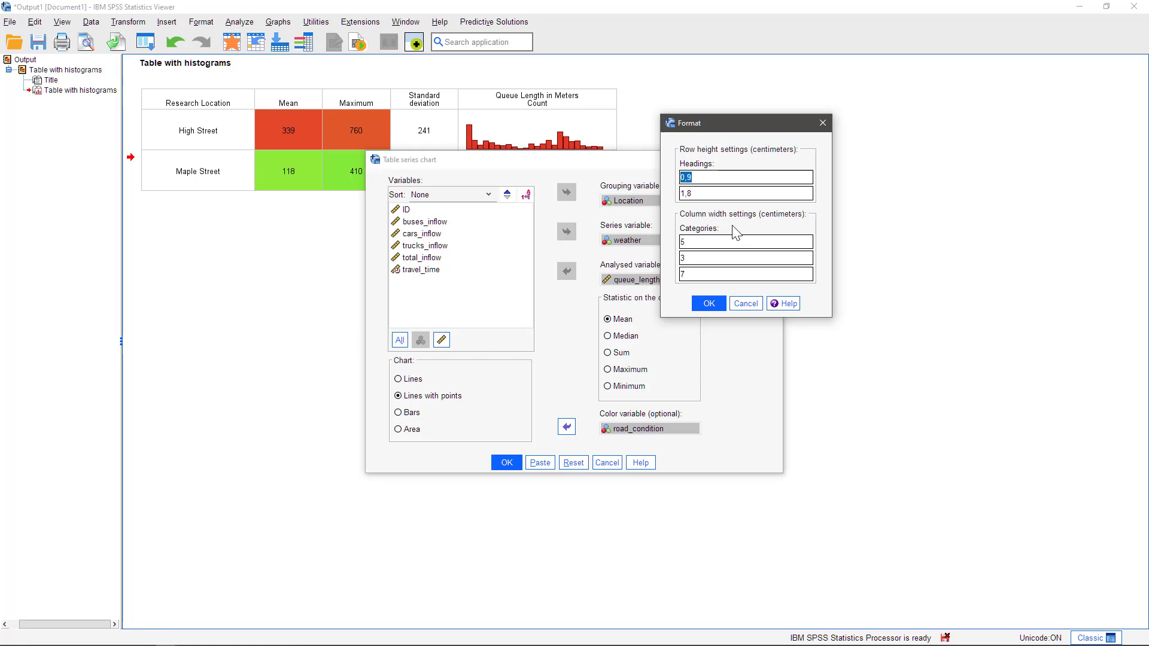
pyautogui.click(704, 277)
pyautogui.write('10')
pyautogui.click(705, 190)
pyautogui.write('4')
pyautogui.click(708, 304)
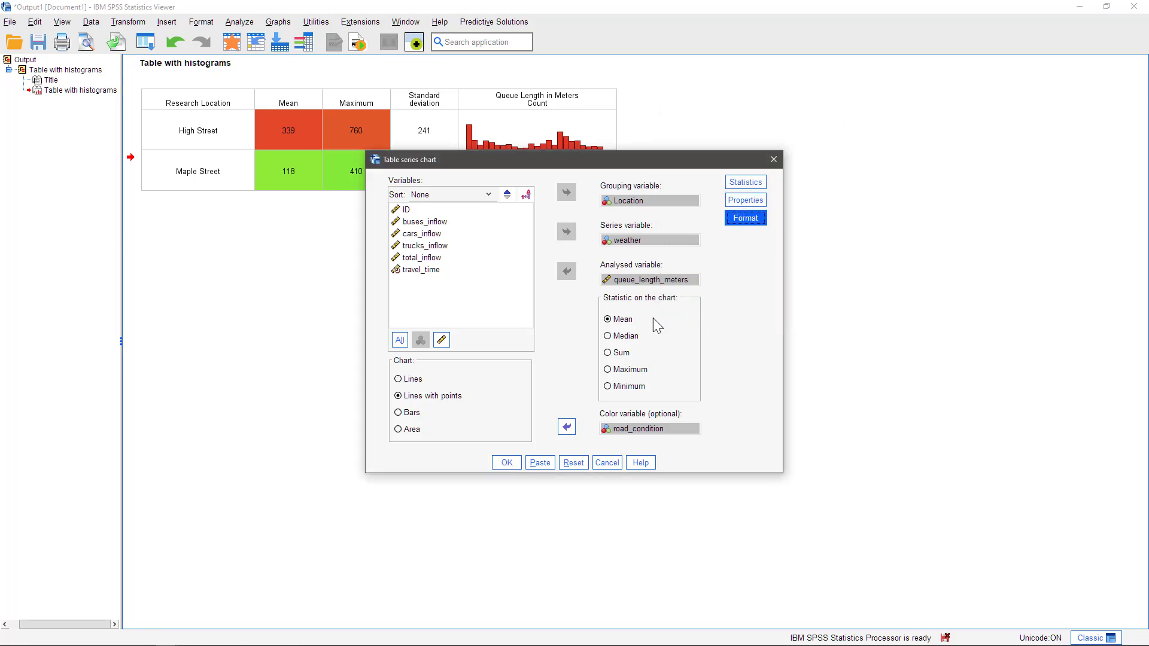
pyautogui.click(506, 464)
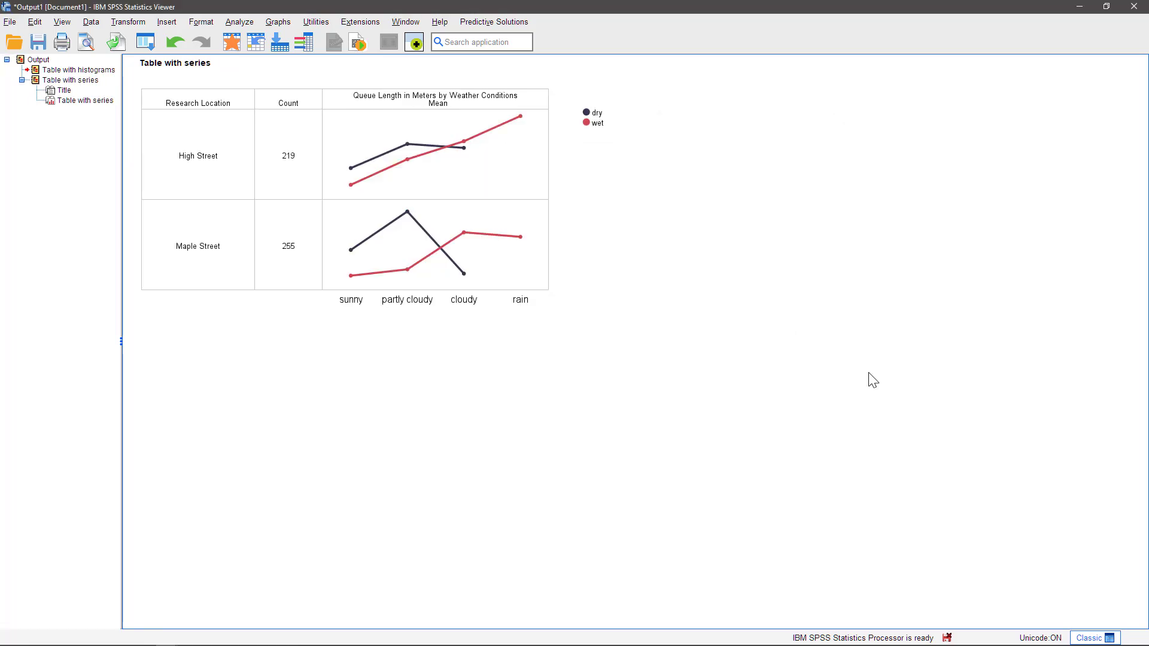